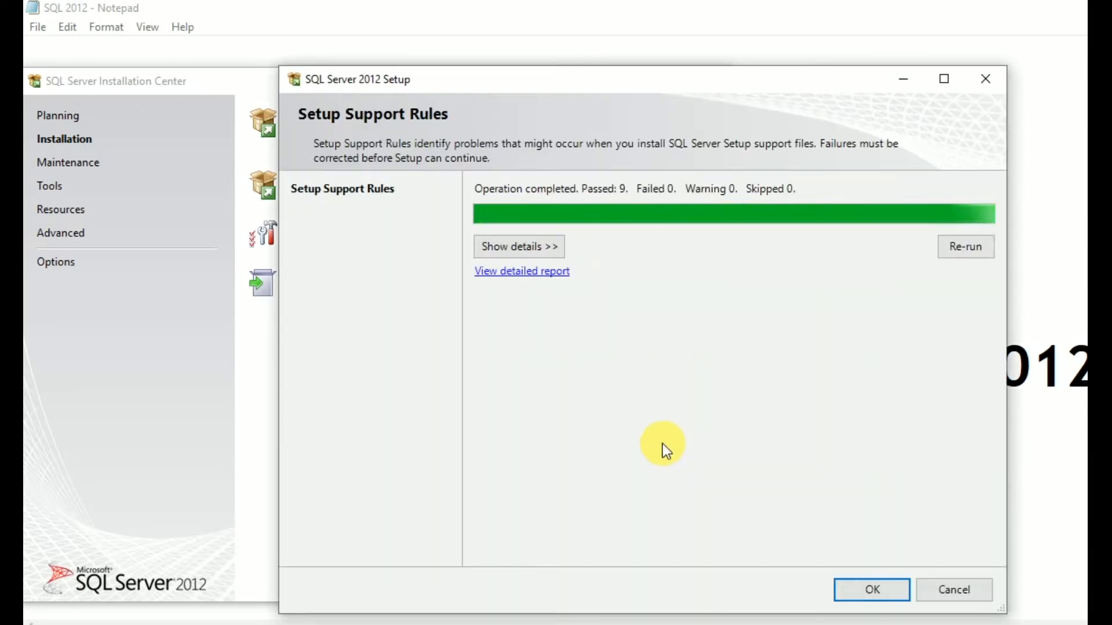
- Proceed past the setup support rules and product updates, keeping the prefilled product key
left_click(860, 587)
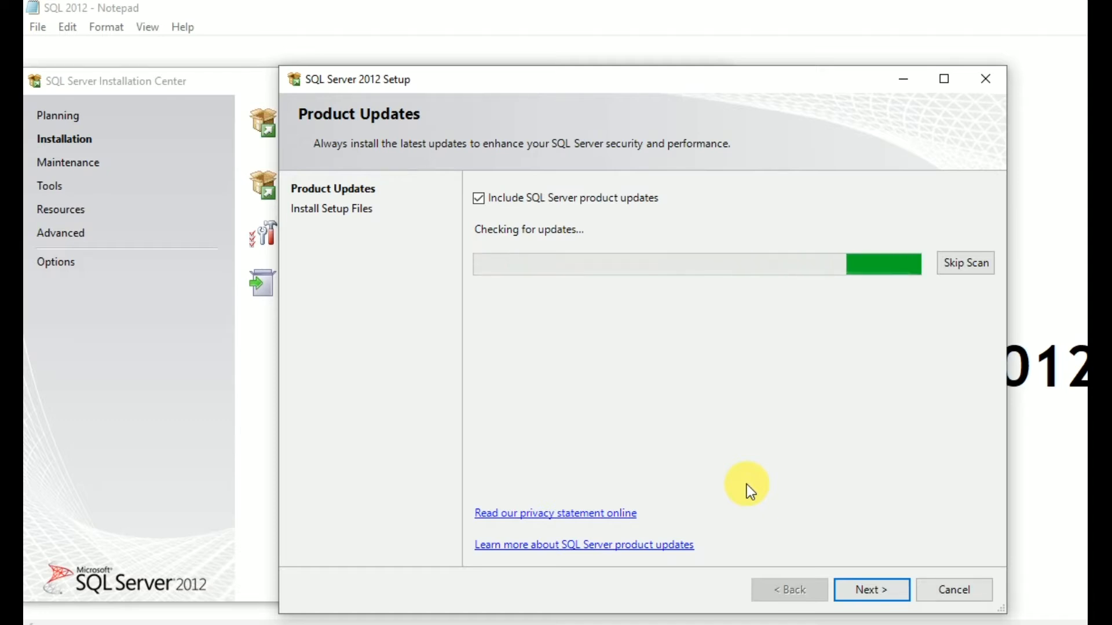
left_click(876, 590)
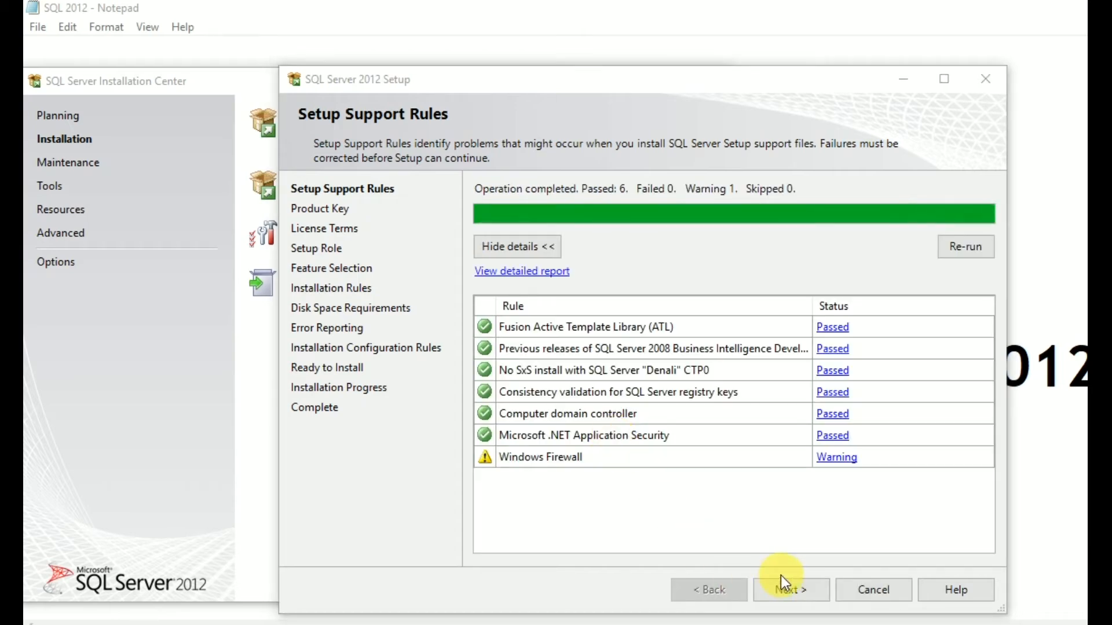
left_click(797, 595)
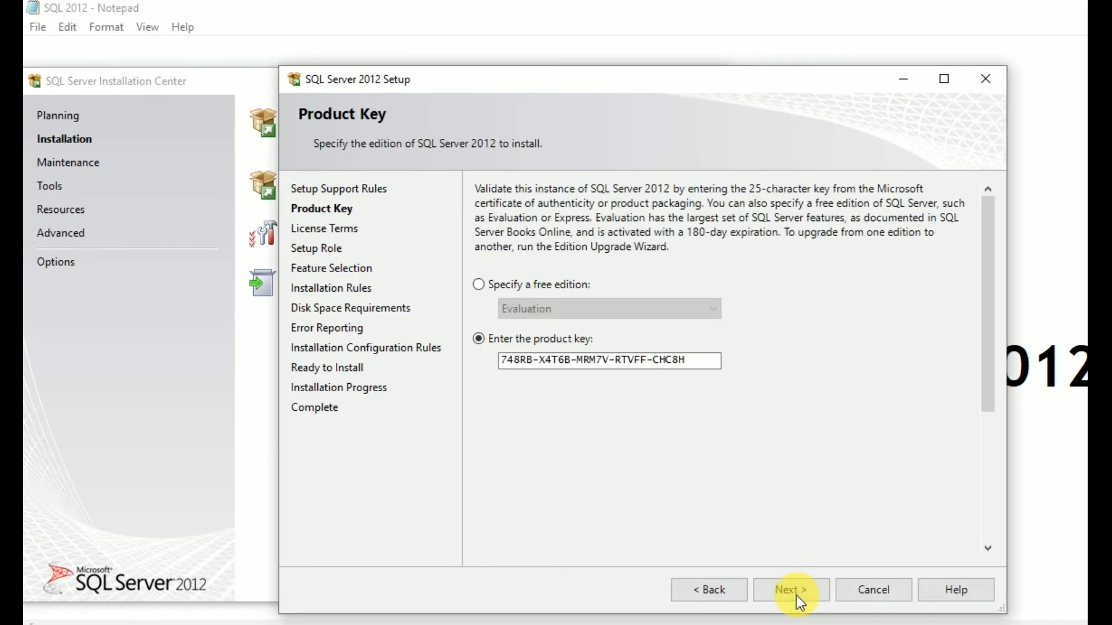
left_click(819, 590)
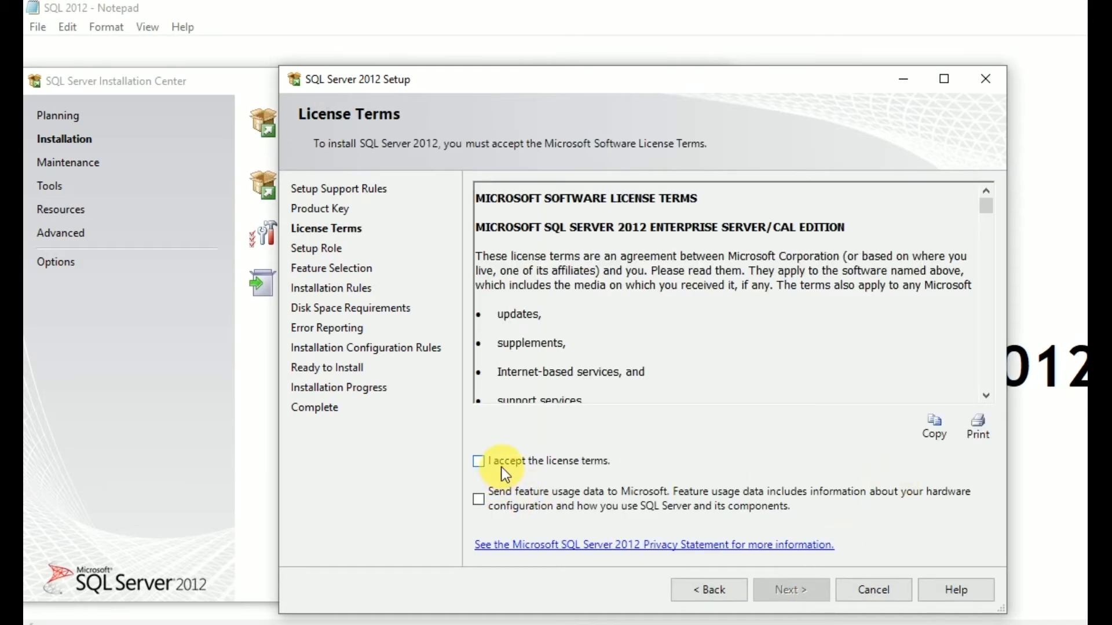
- Accept the license terms and keep SQL Server Feature Installation as the setup role
left_click(502, 467)
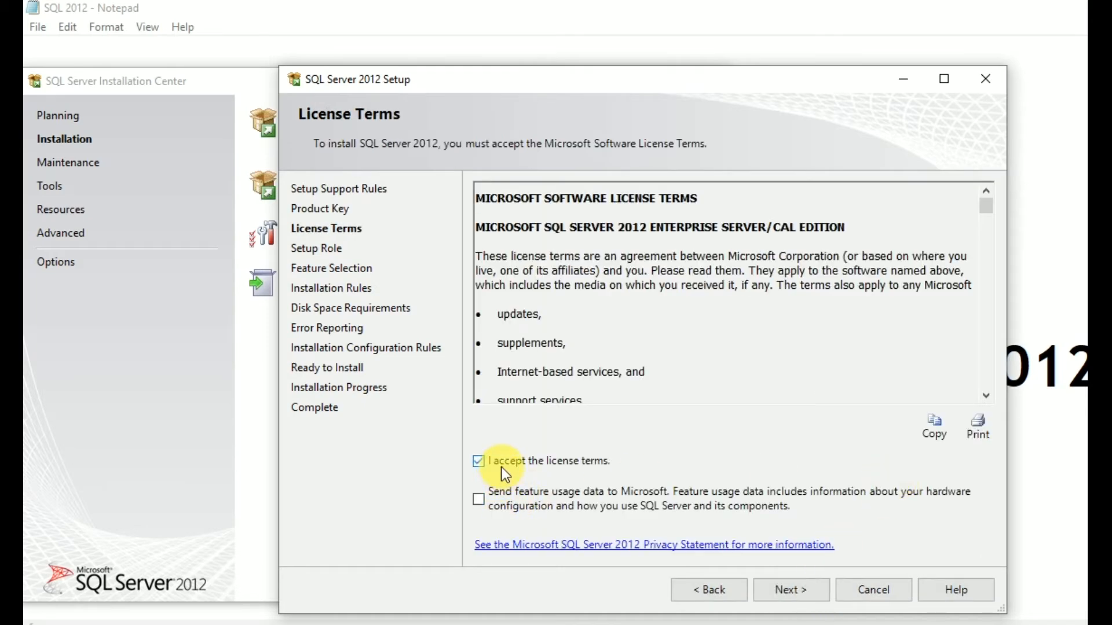
left_click(782, 585)
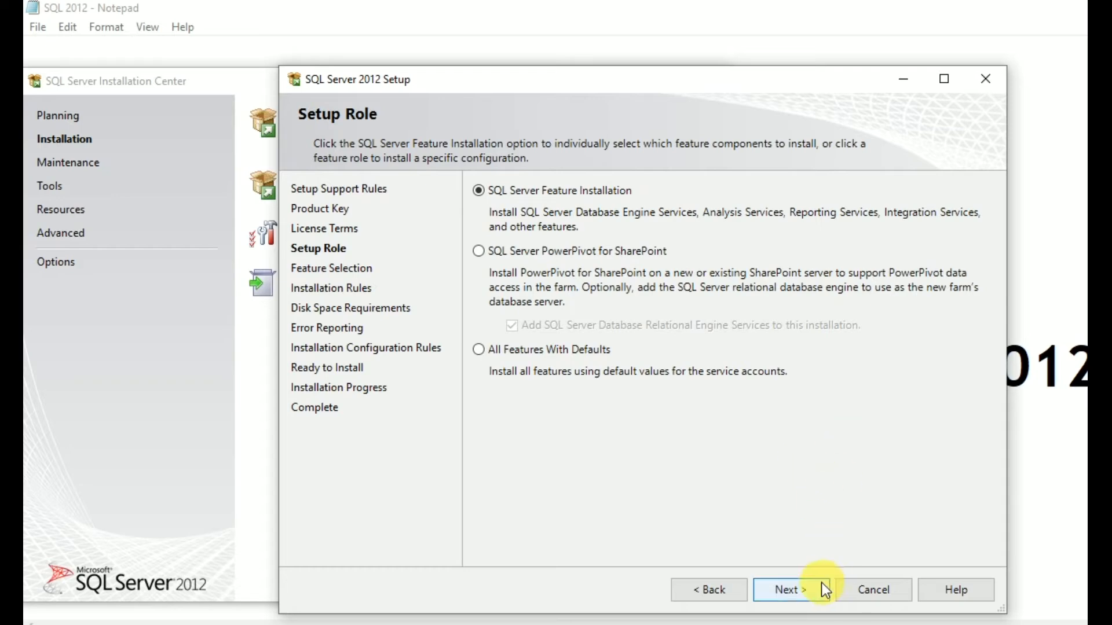
left_click(801, 590)
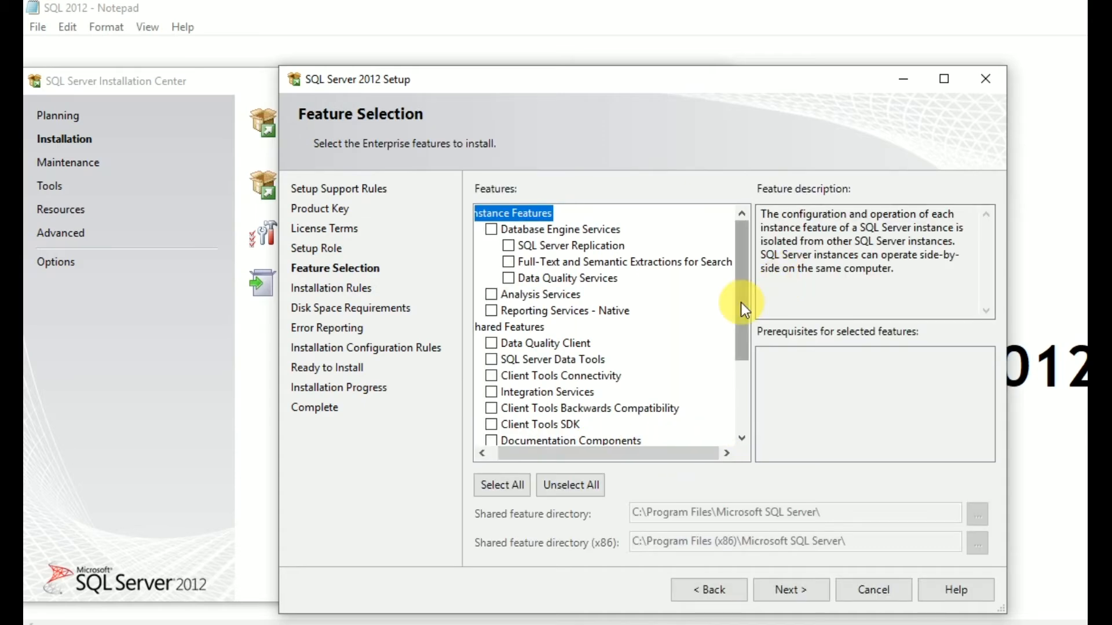
- Select all instance and shared features for installation and continue past the installation rules
left_click_drag(744, 310, 735, 449)
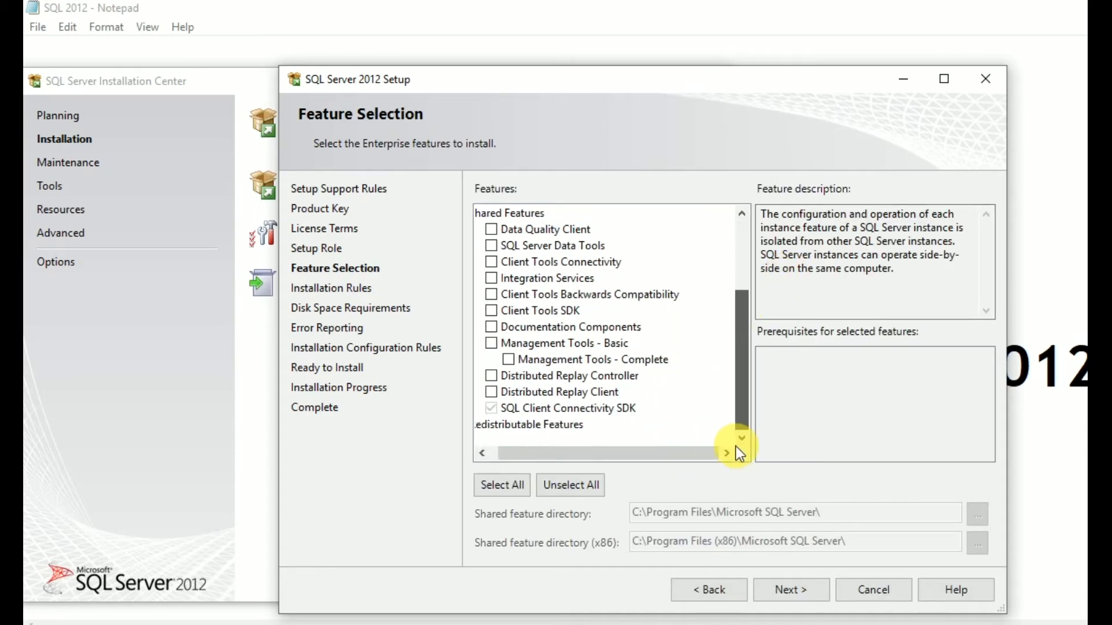
left_click(485, 489)
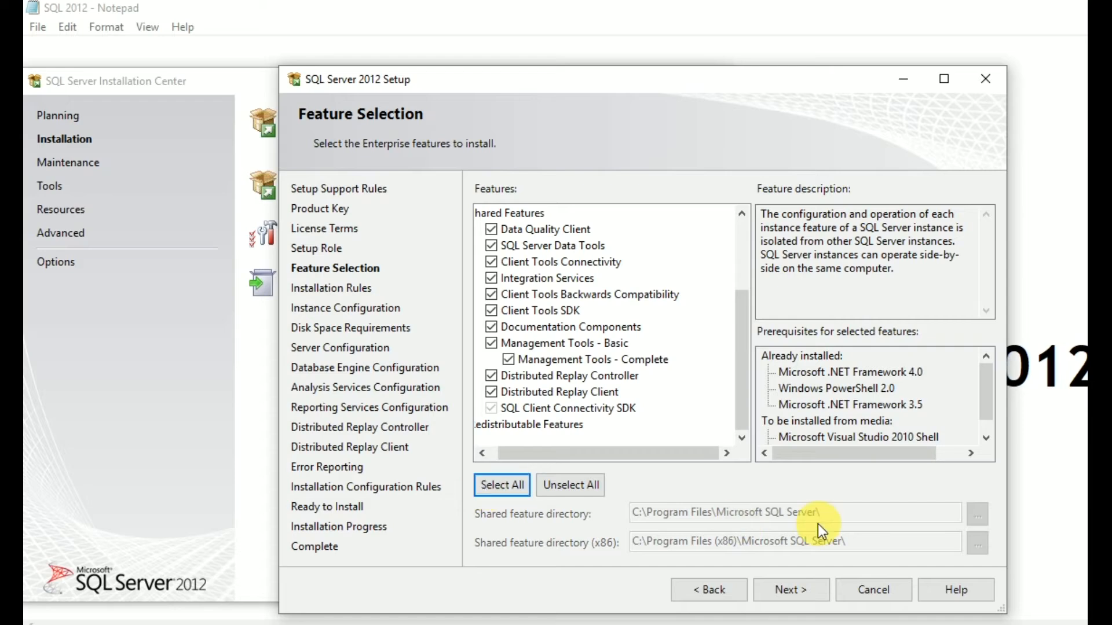
left_click(794, 593)
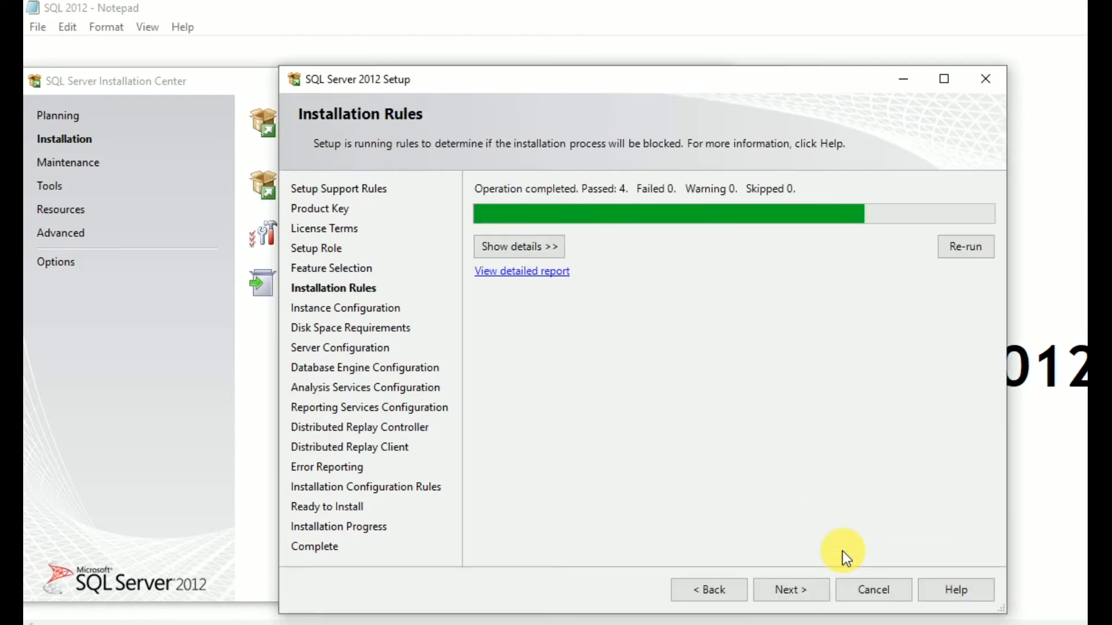
left_click(792, 590)
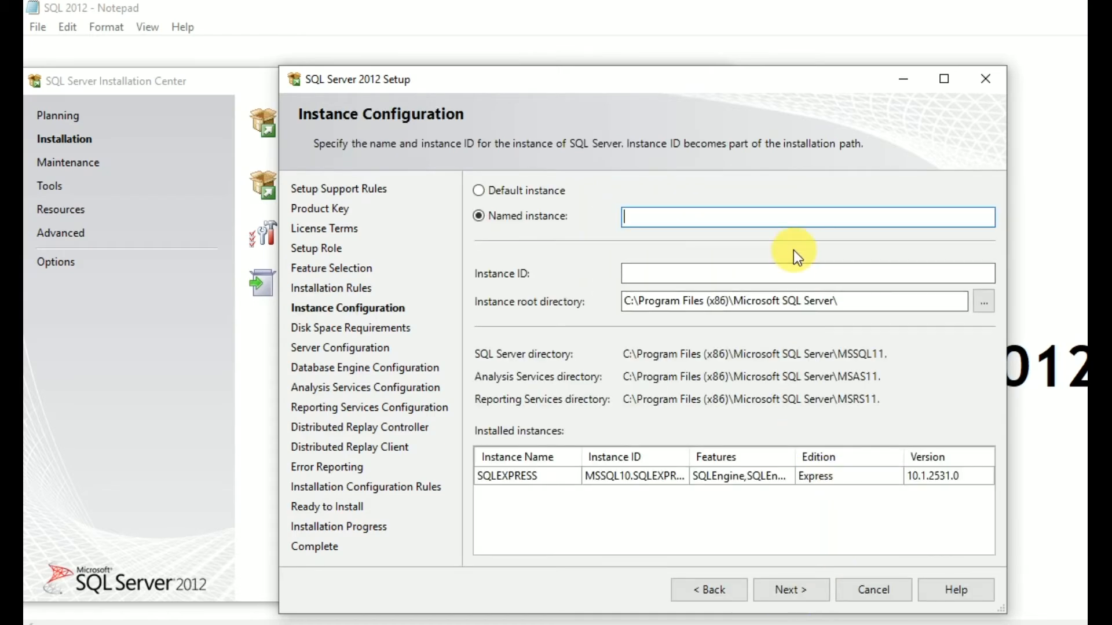
- Configure a named instance using the owner's first name as the instance name, and continue to the disk space requirements
left_click(509, 192)
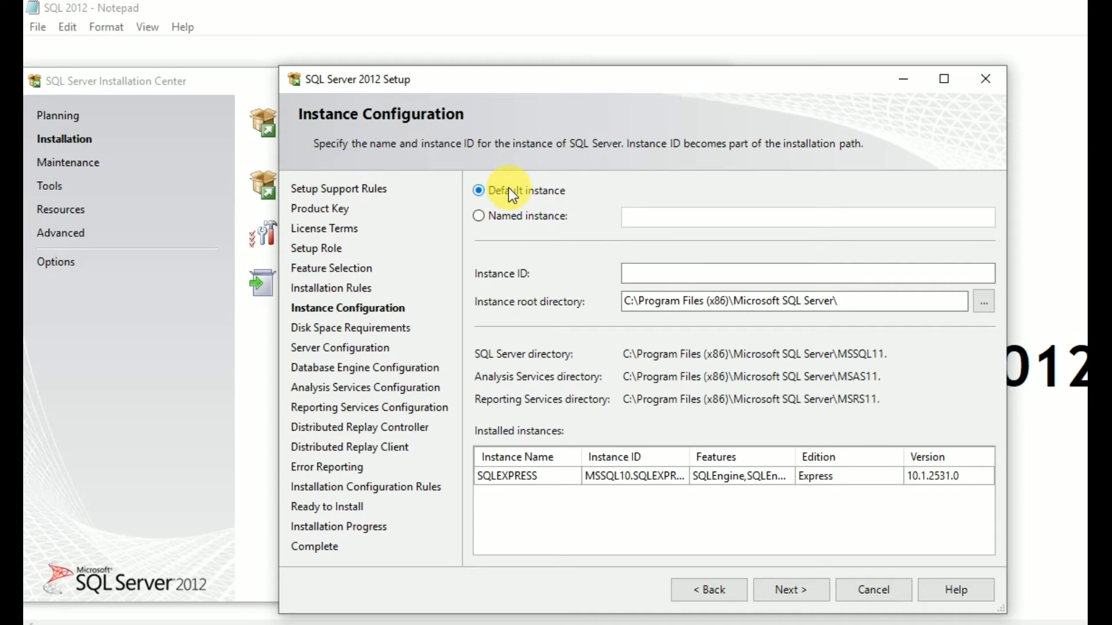
left_click(495, 215)
left_click(683, 220)
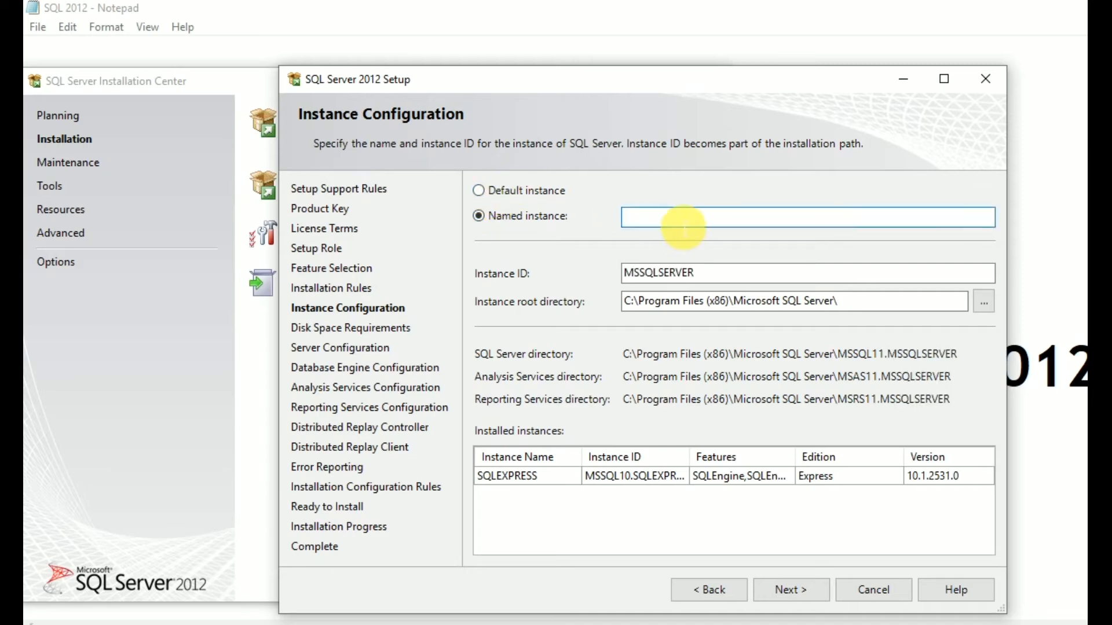
type("Javeria")
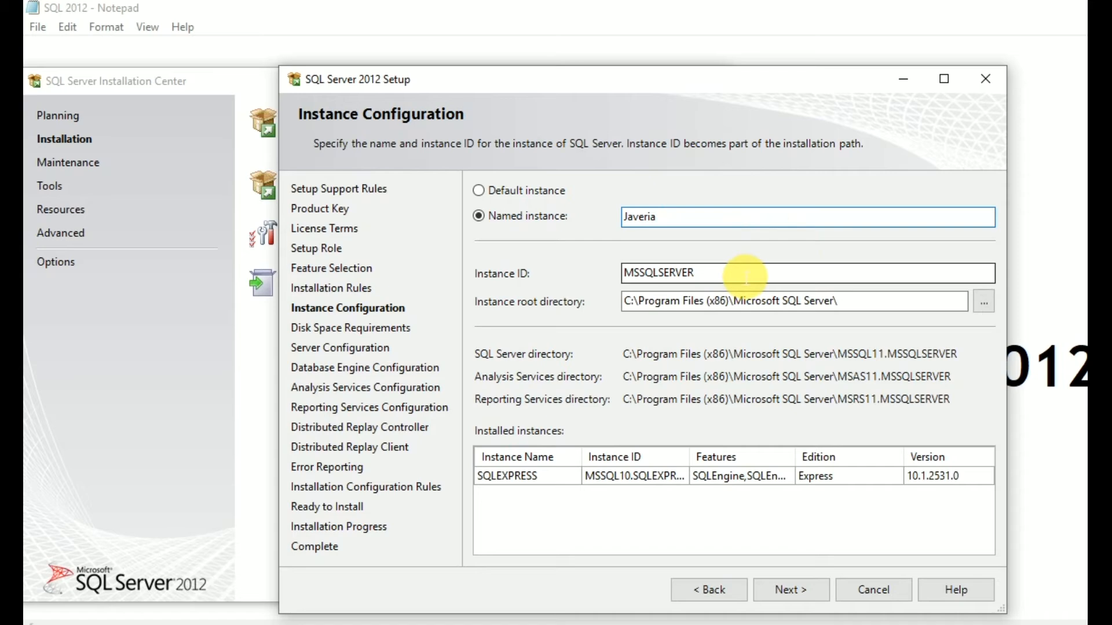
left_click(745, 277)
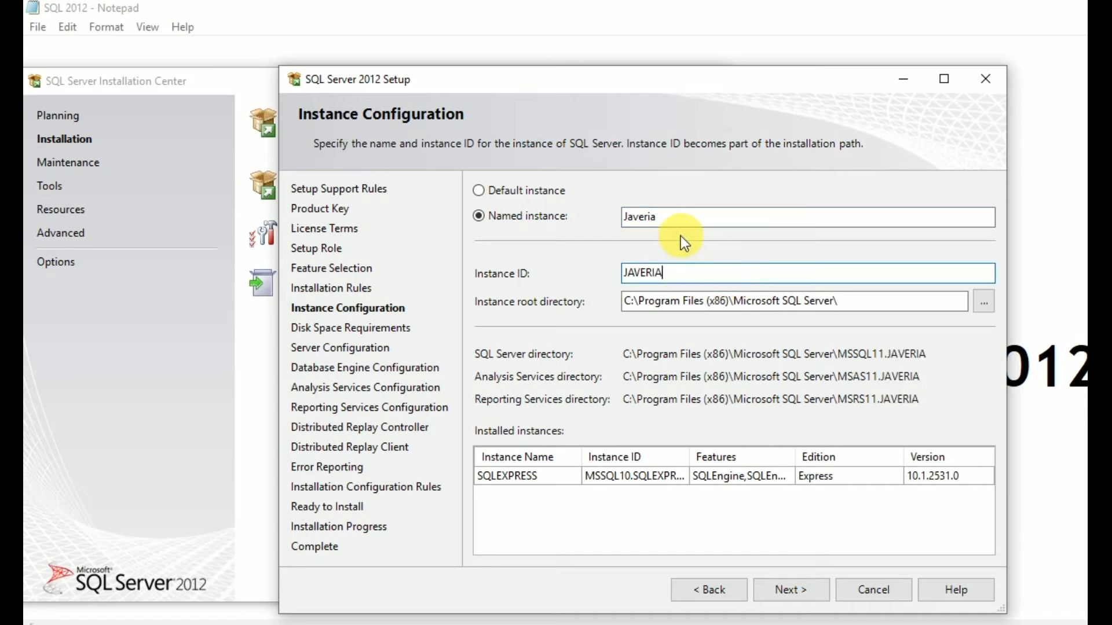
left_click(801, 591)
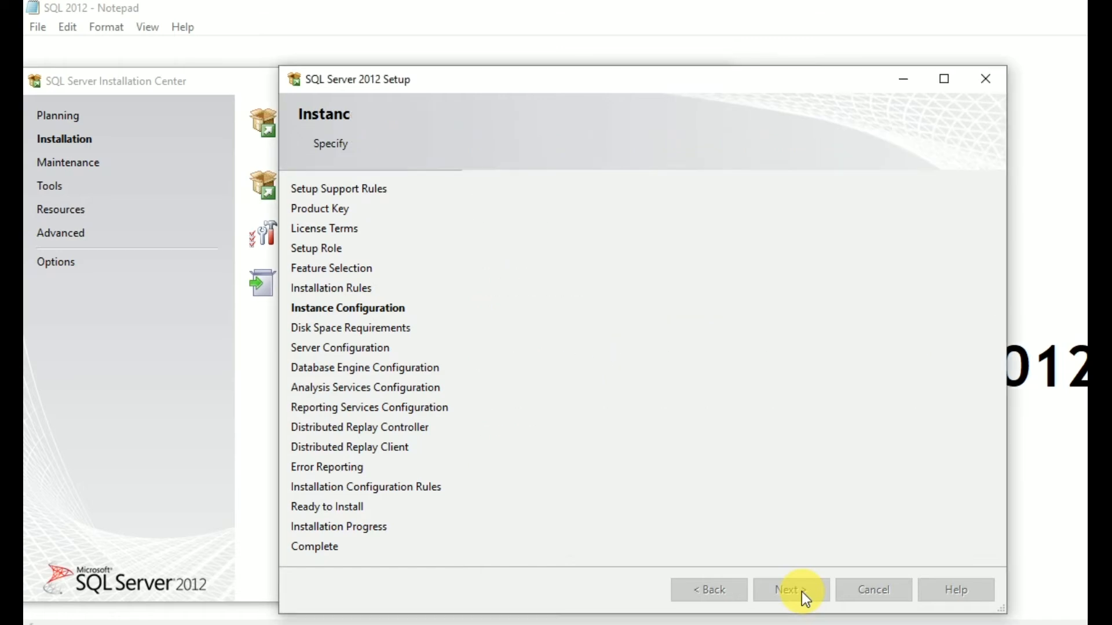
- Keep the default service accounts and add the current user as a Database Engine administrator under Windows authentication mode
left_click(801, 592)
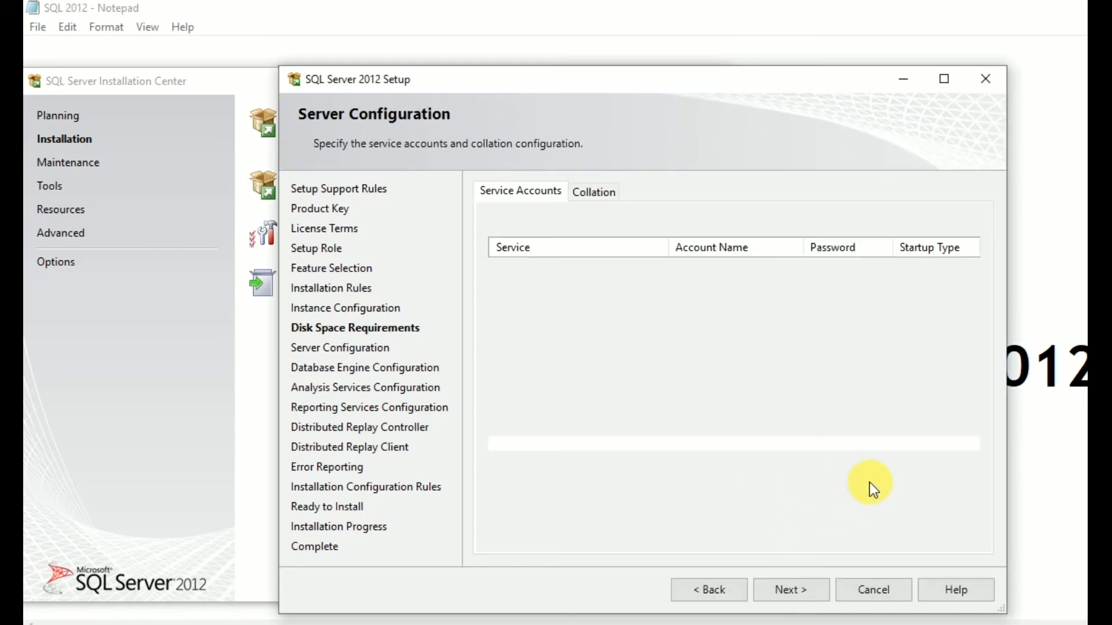
left_click(785, 594)
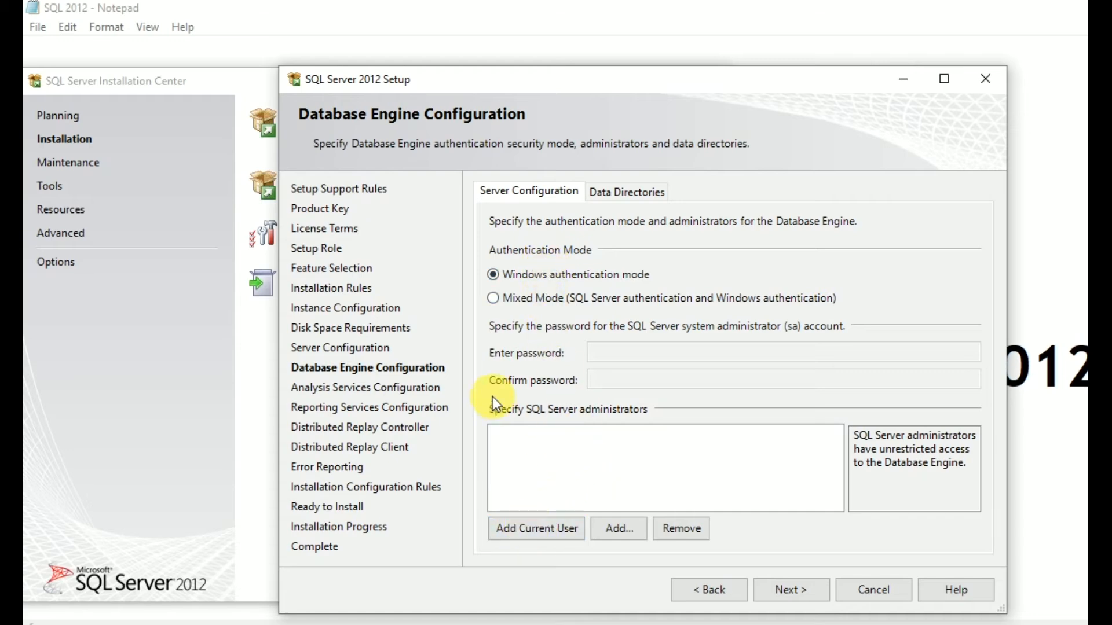
left_click(540, 523)
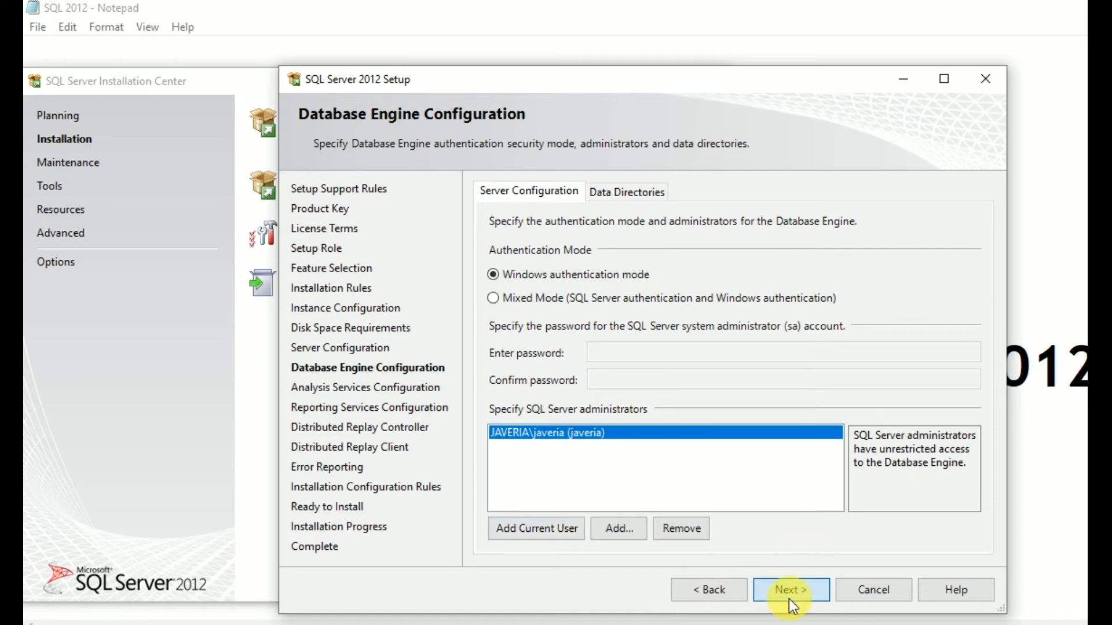
left_click(791, 590)
- Add the current user as an Analysis Services administrator and keep Reporting Services set to Install and configure
left_click(555, 529)
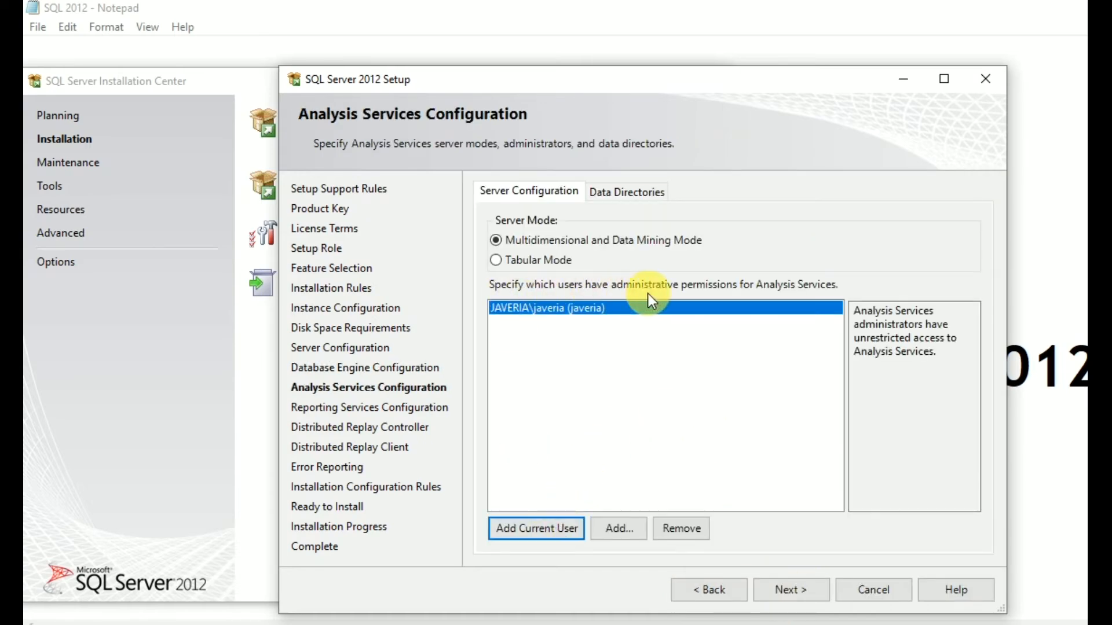
left_click(797, 585)
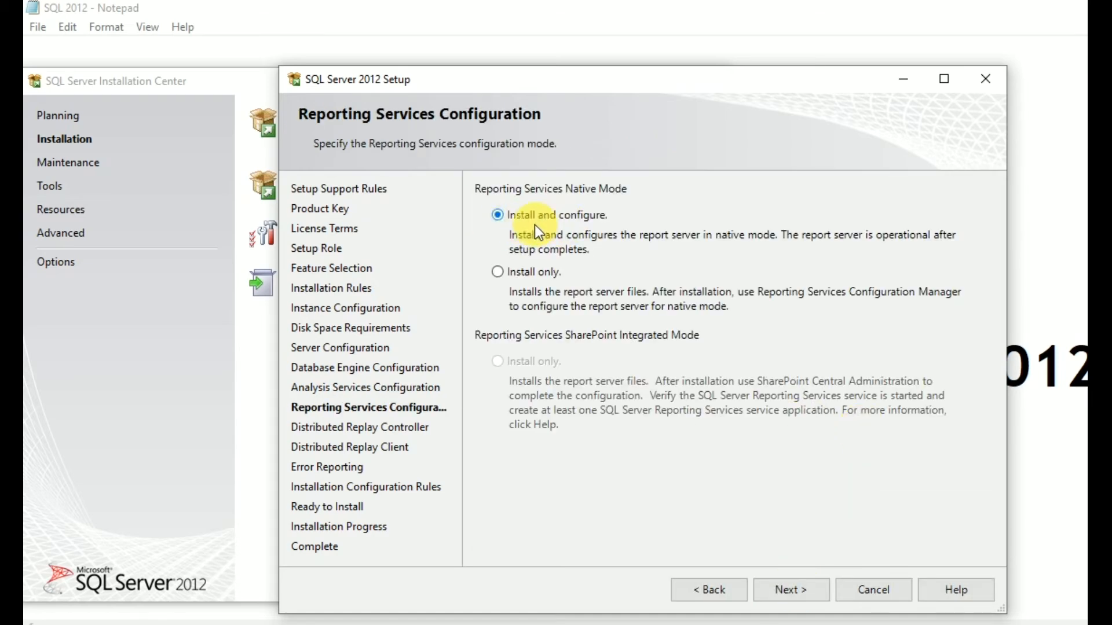
left_click(801, 590)
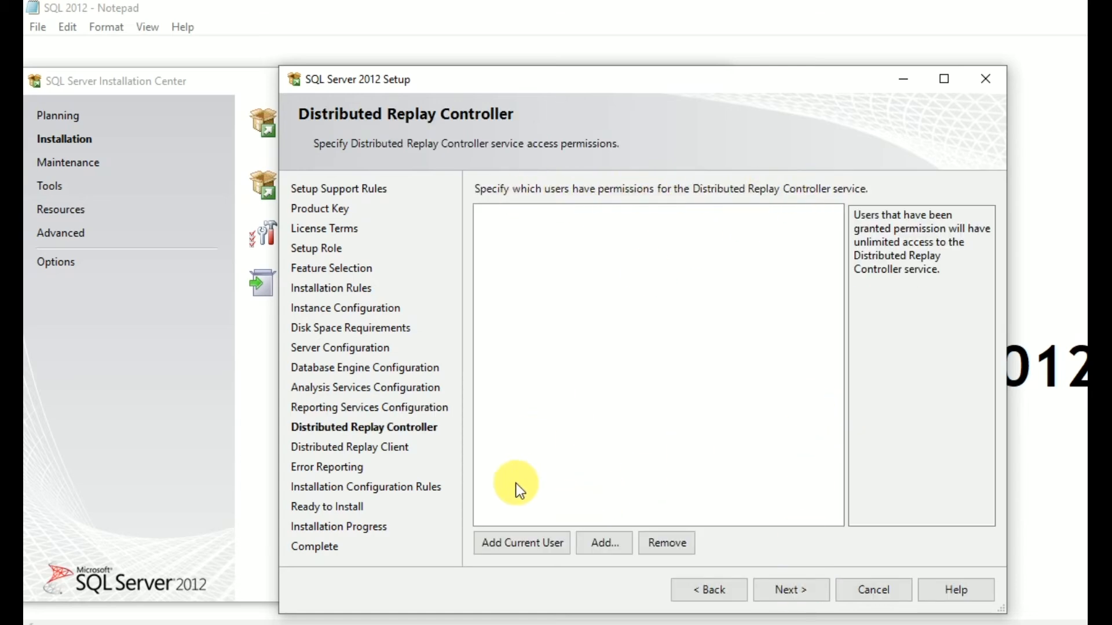
- Grant the current user Distributed Replay Controller permissions and enter the owner's first name as the replay client's controller name
left_click(519, 540)
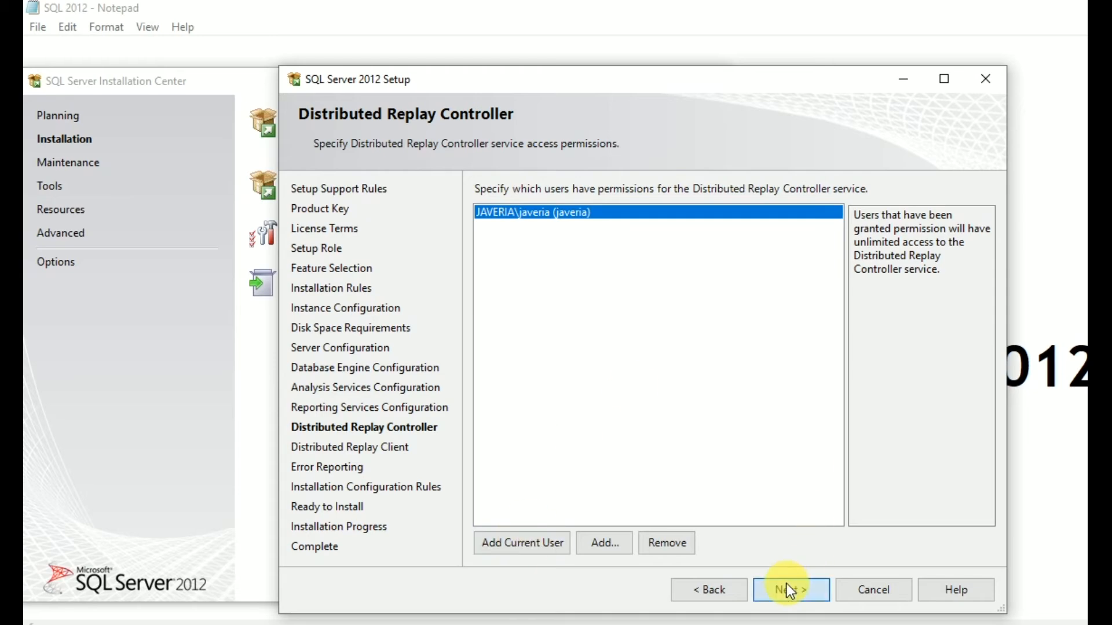
left_click(787, 582)
left_click(621, 233)
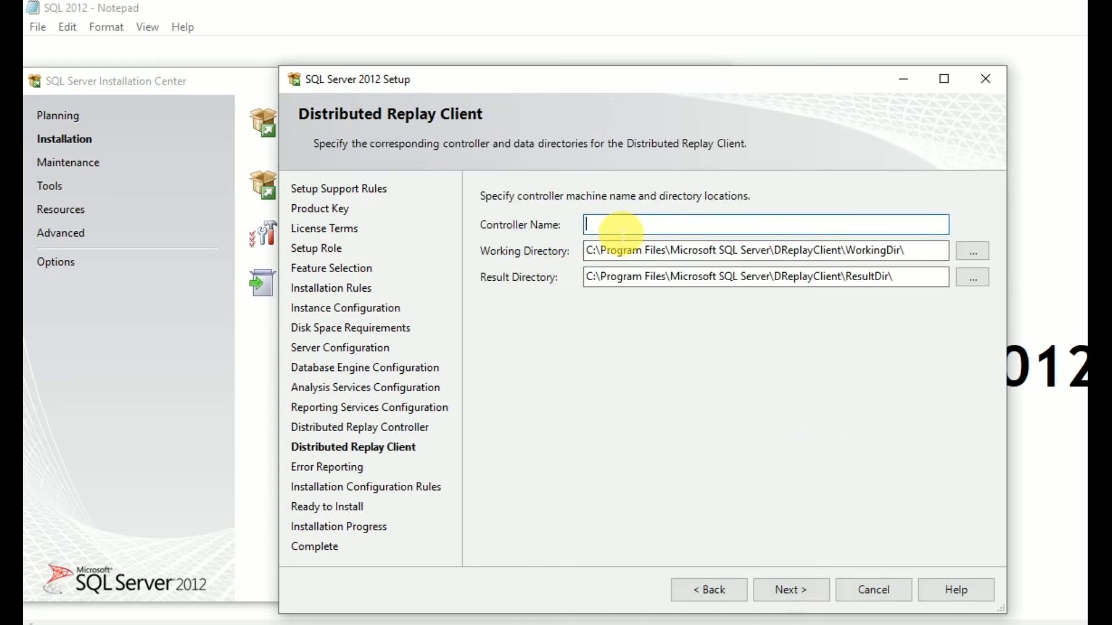
type("Javeria")
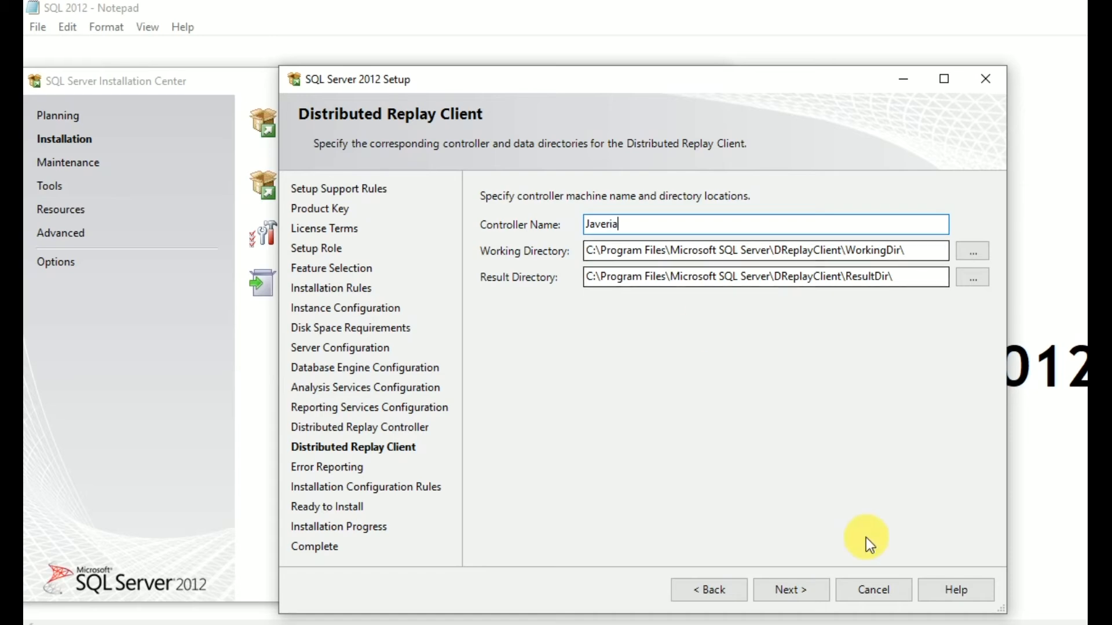
left_click(789, 587)
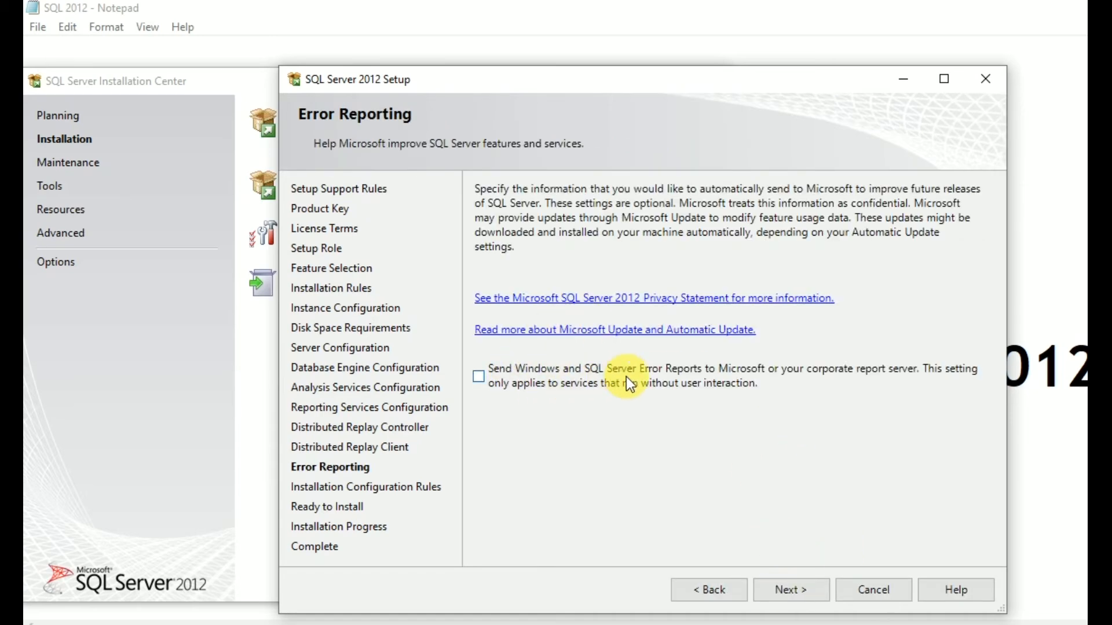
- Enable sending Windows and SQL Server error reports to Microsoft, and start the installation
left_click(478, 377)
left_click(780, 586)
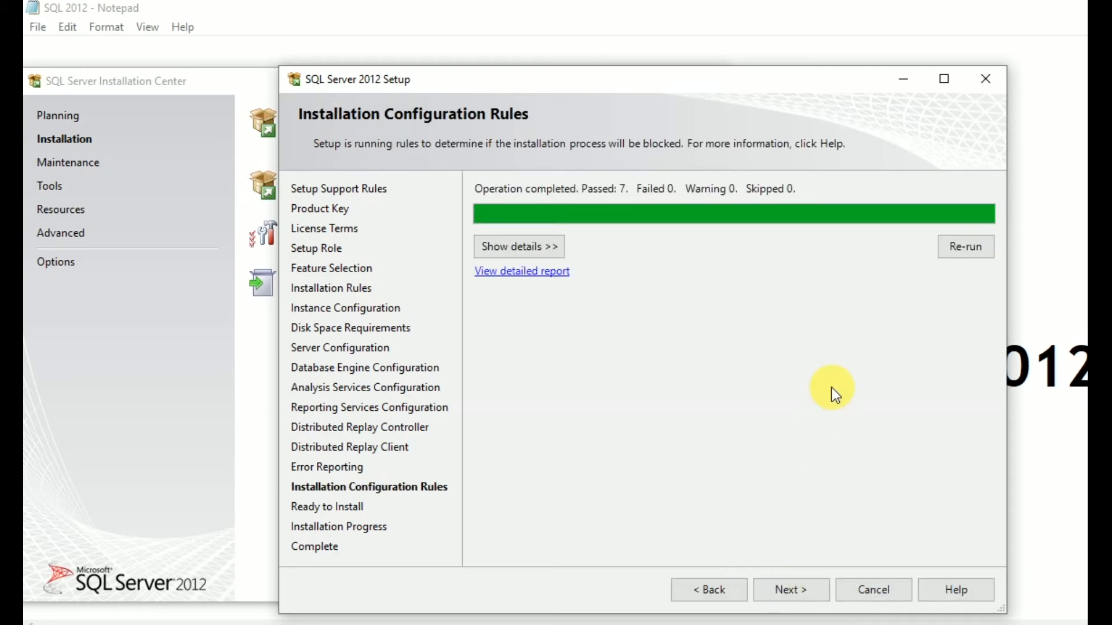
left_click(795, 593)
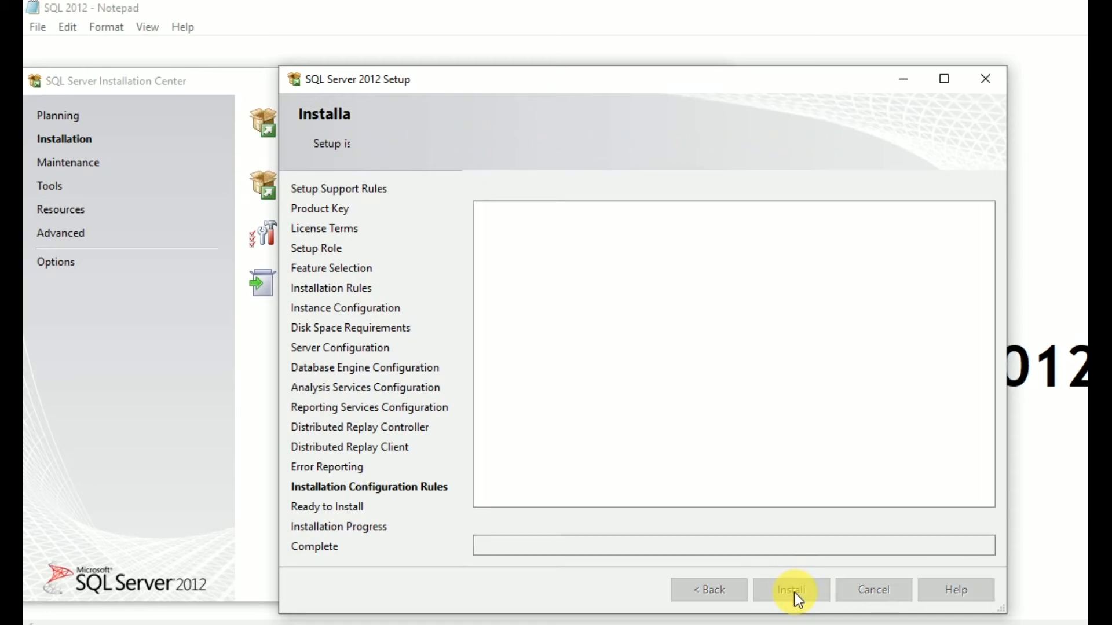
left_click(794, 593)
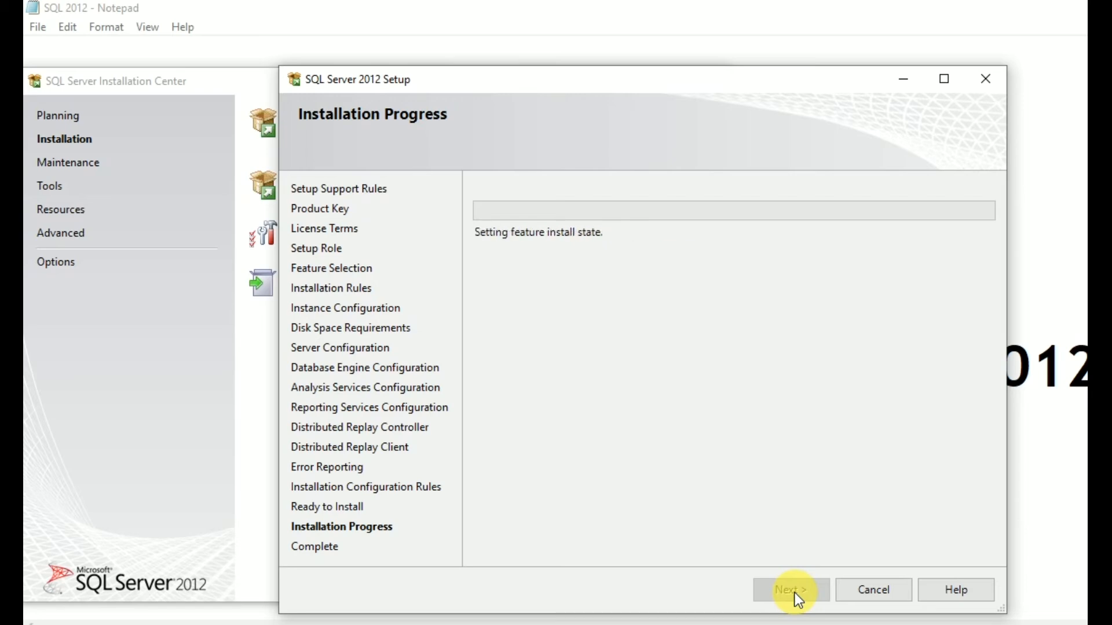
- Switch to Notepad, add "now this will take time to install files" after two blank lines below the existing note, and return to the setup window
left_click(1087, 419)
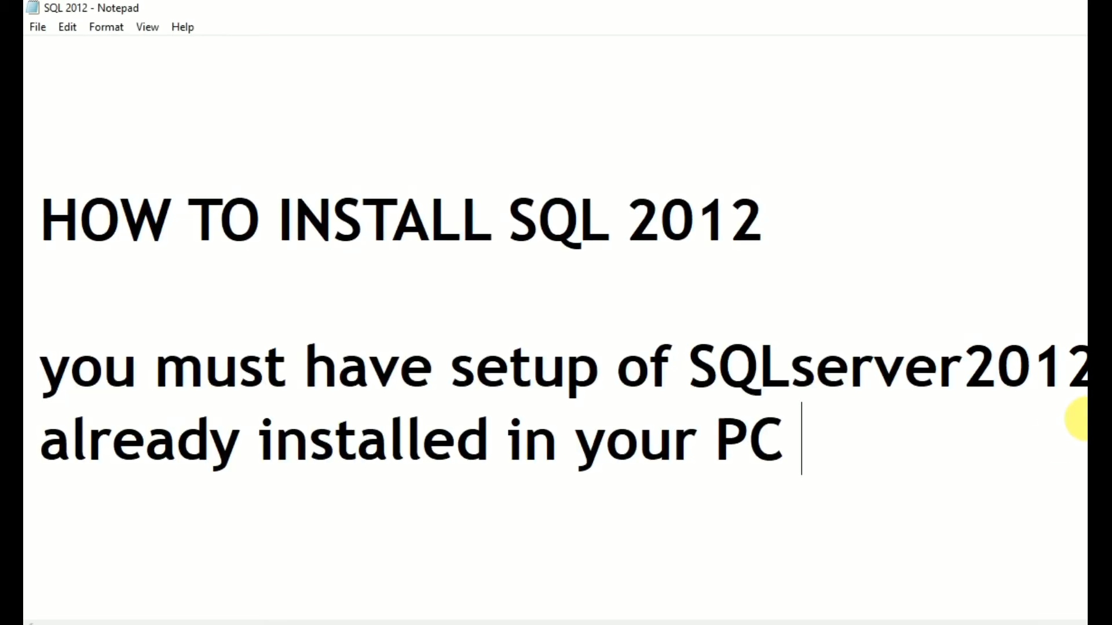
key("Return")
key("Return")
key("Return")
type("now ")
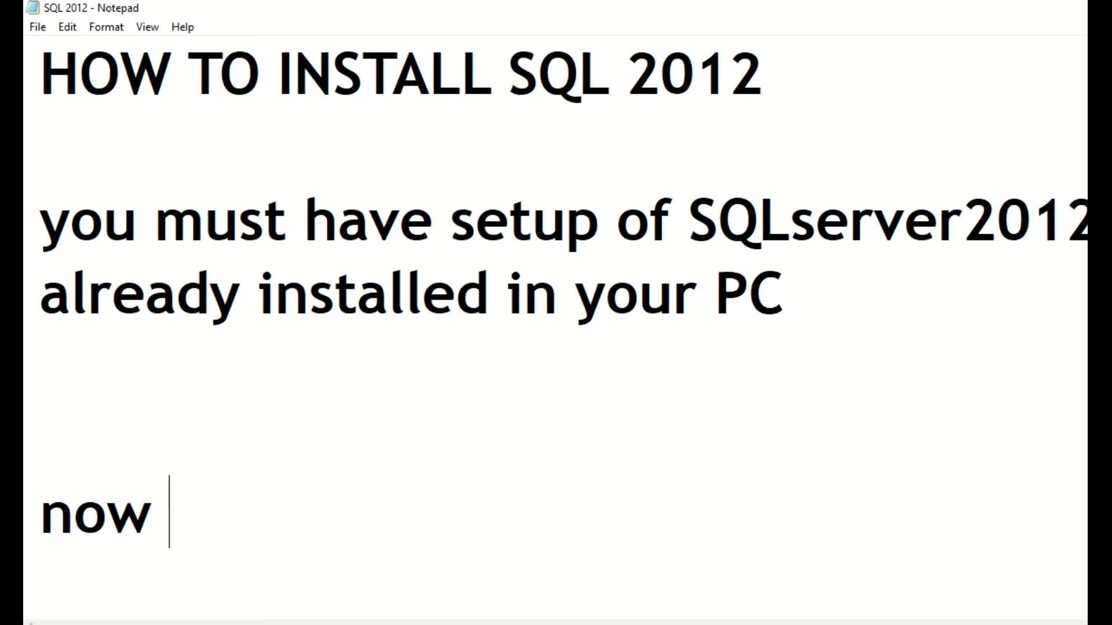
type("this will take")
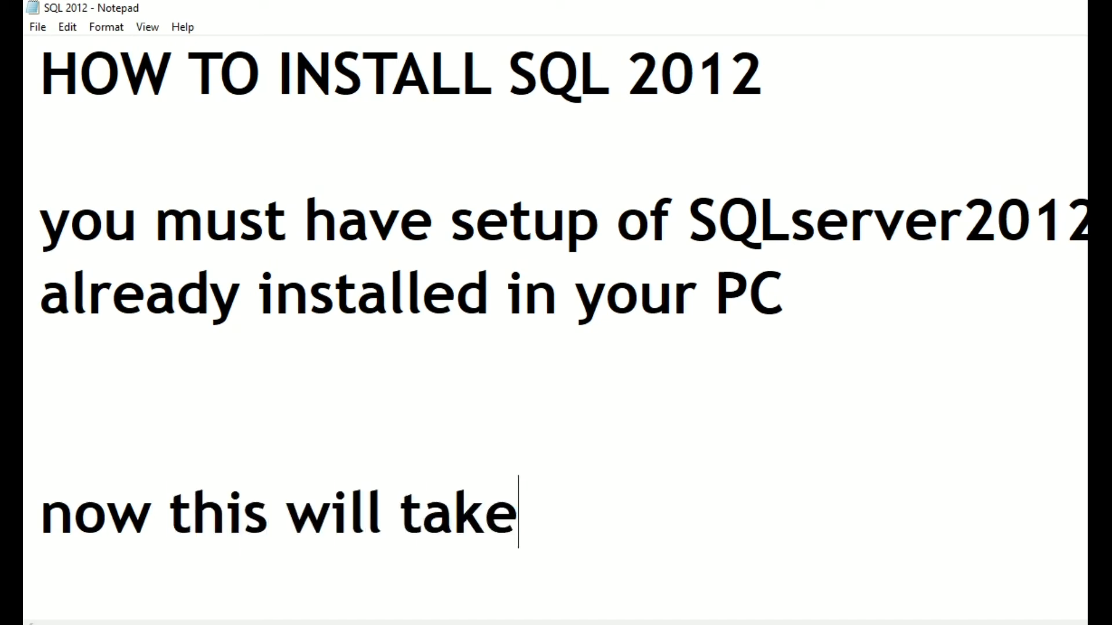
type(" time to install foe")
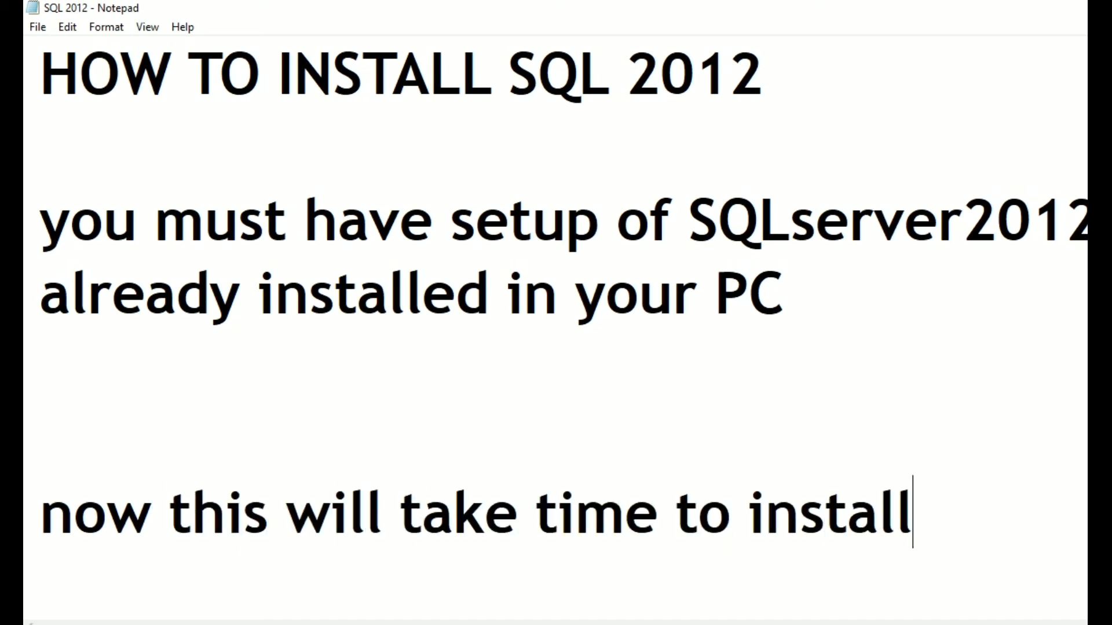
key("BackSpace")
key("BackSpace")
type("iles")
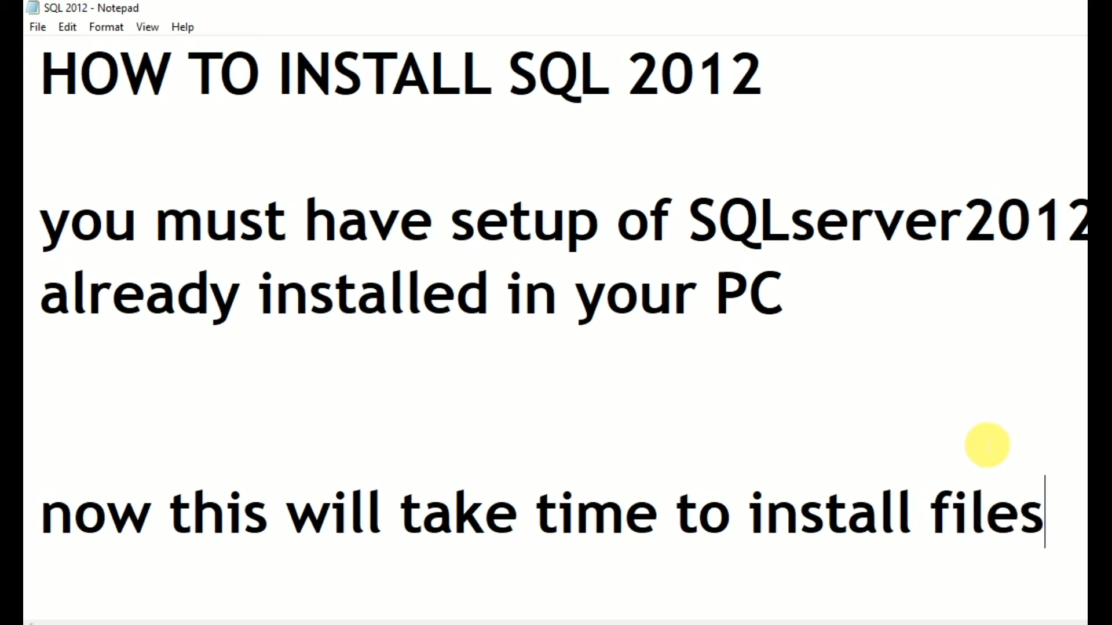
left_click(568, 617)
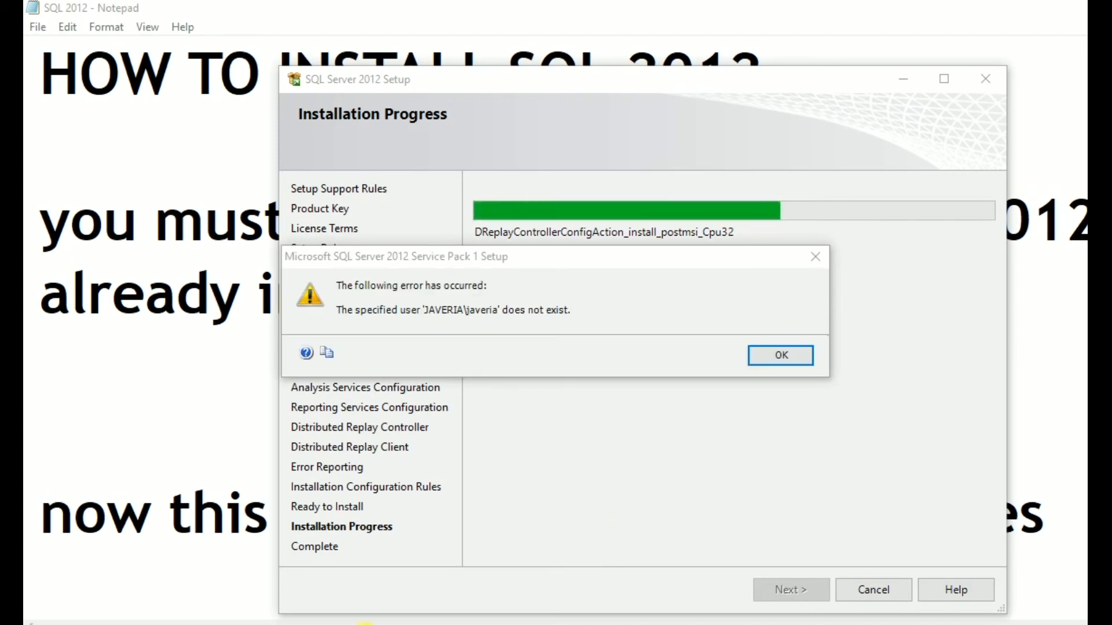
- Dismiss the setup error, review the status of the installed features down to the end of the list, and close the setup wizard
left_click(782, 356)
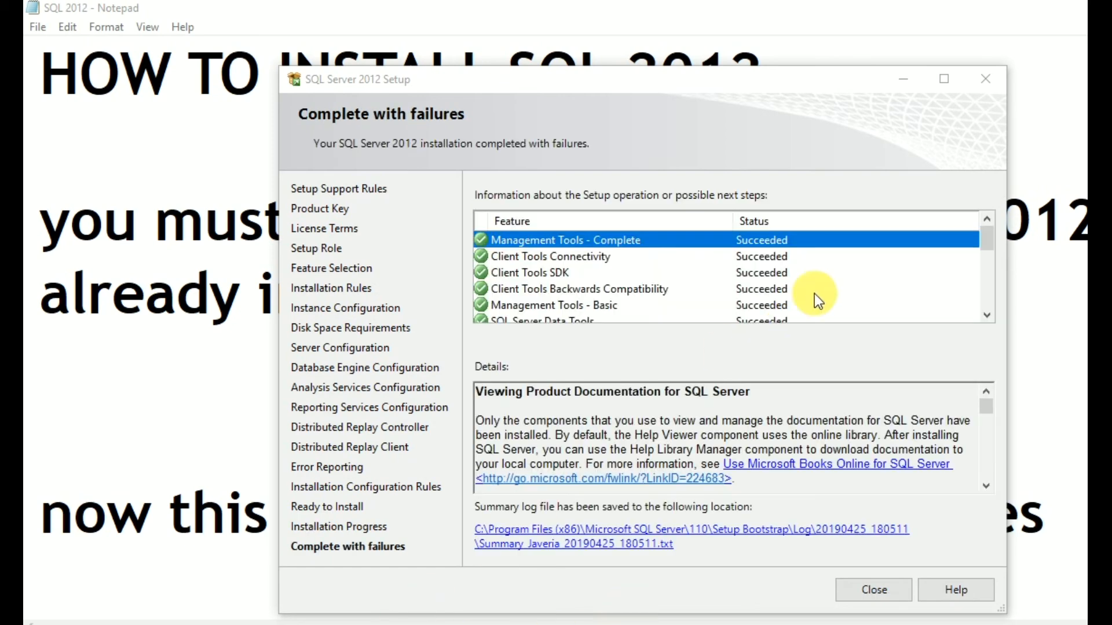
left_click_drag(990, 236, 989, 333)
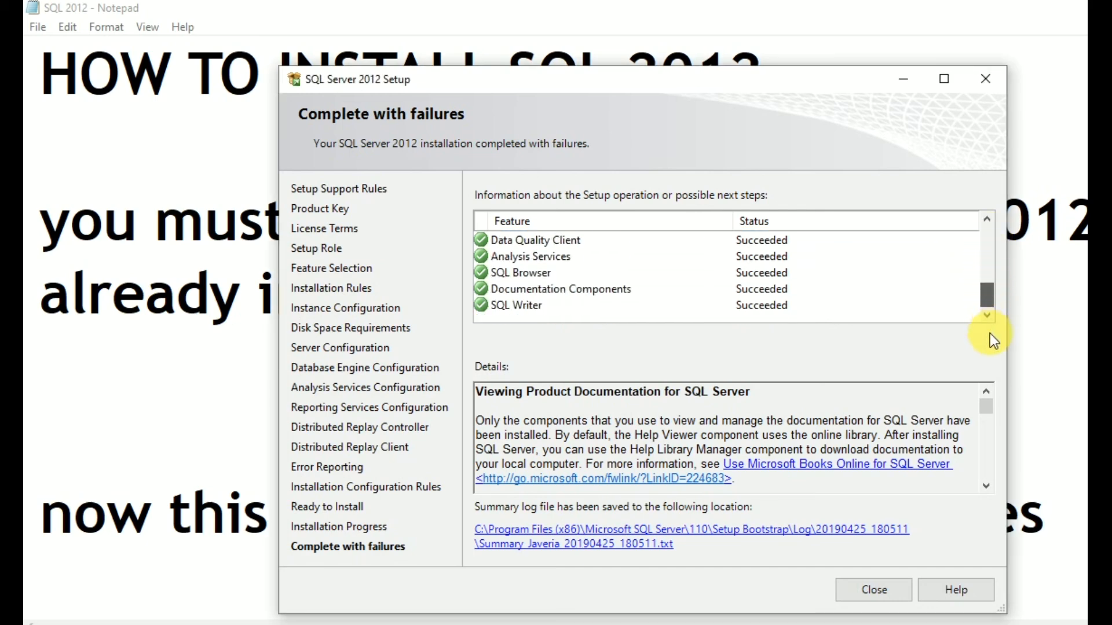
left_click(874, 585)
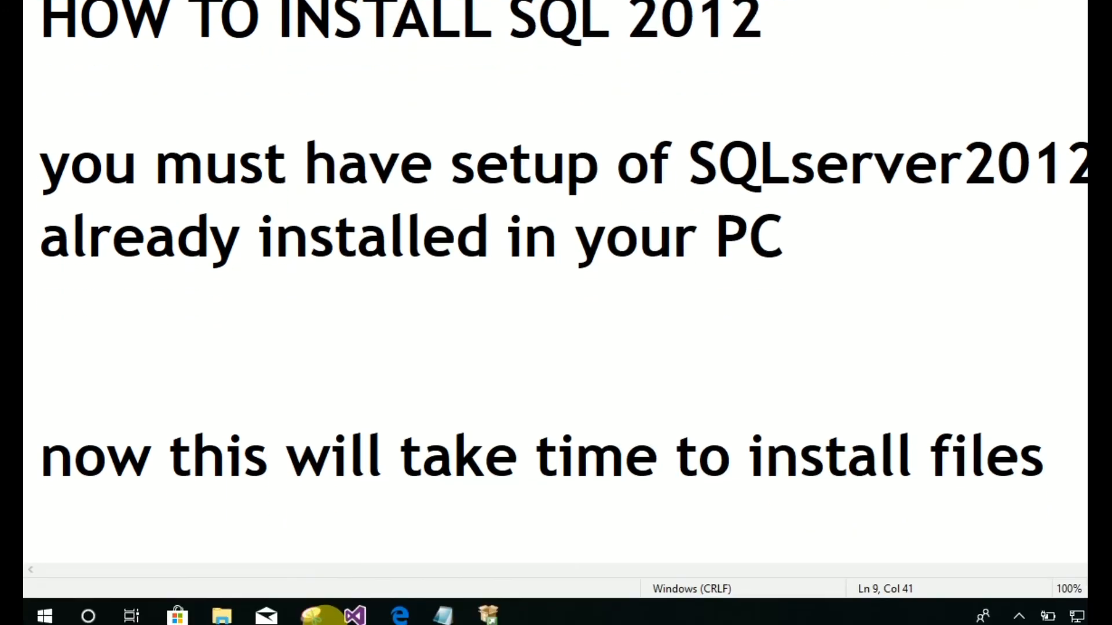
left_click(88, 611)
type("sql")
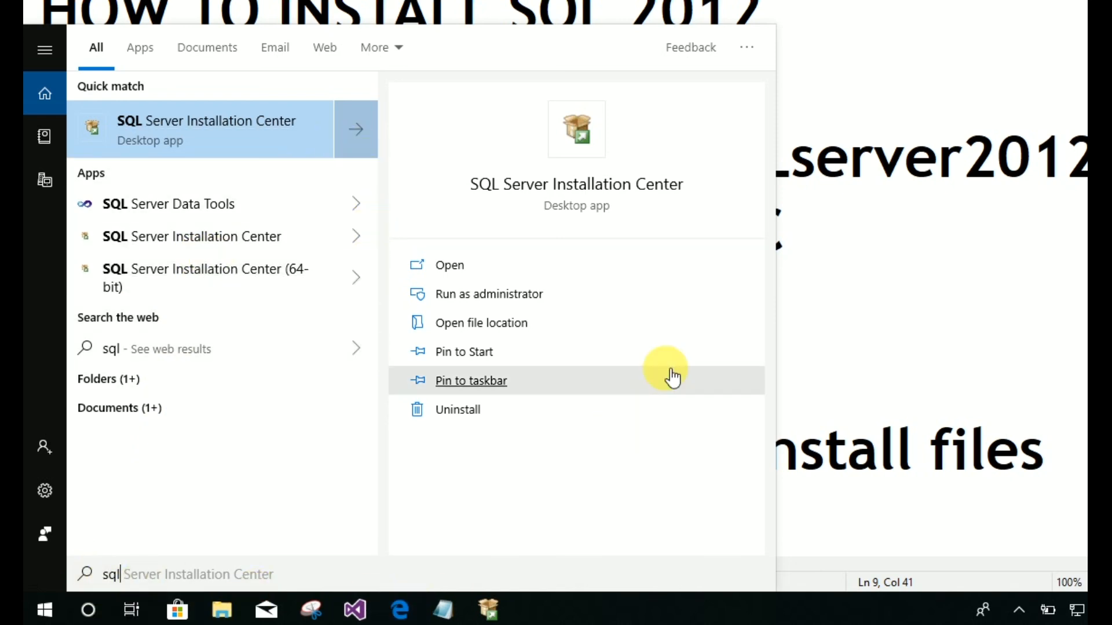
left_click(393, 1)
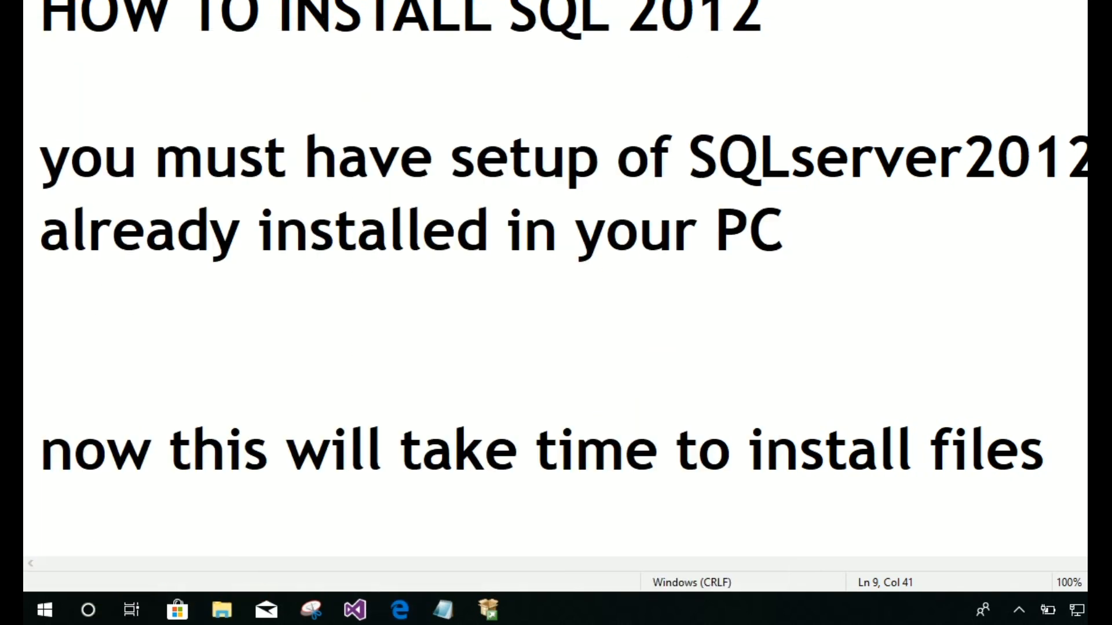
- Search Windows for "sql" and launch SQL Server Management Studio
left_click(100, 623)
type("sql")
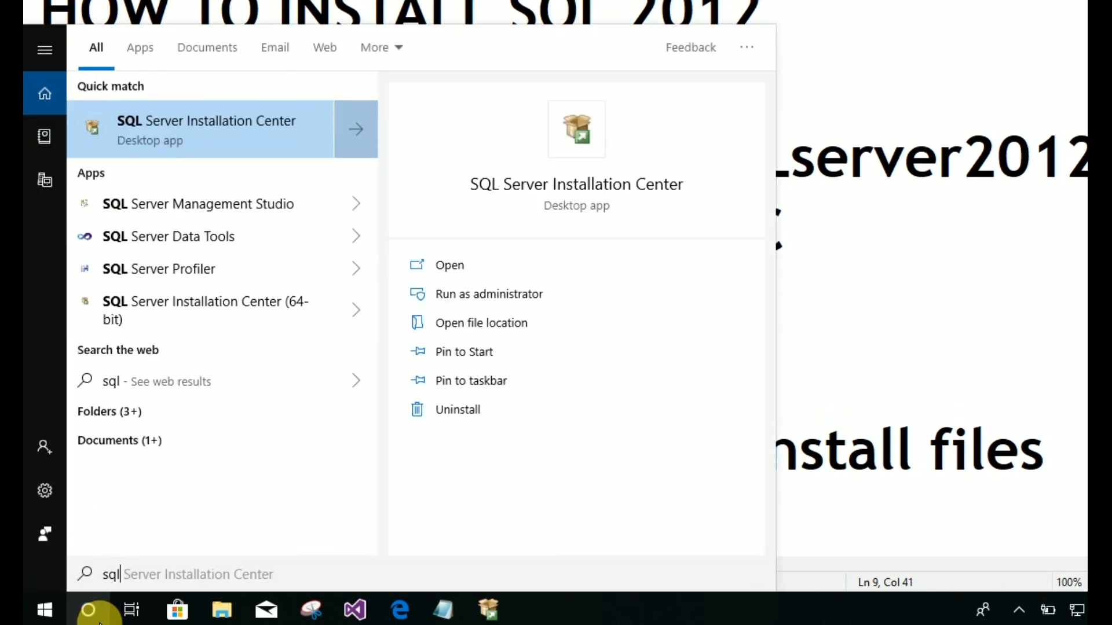
left_click(191, 205)
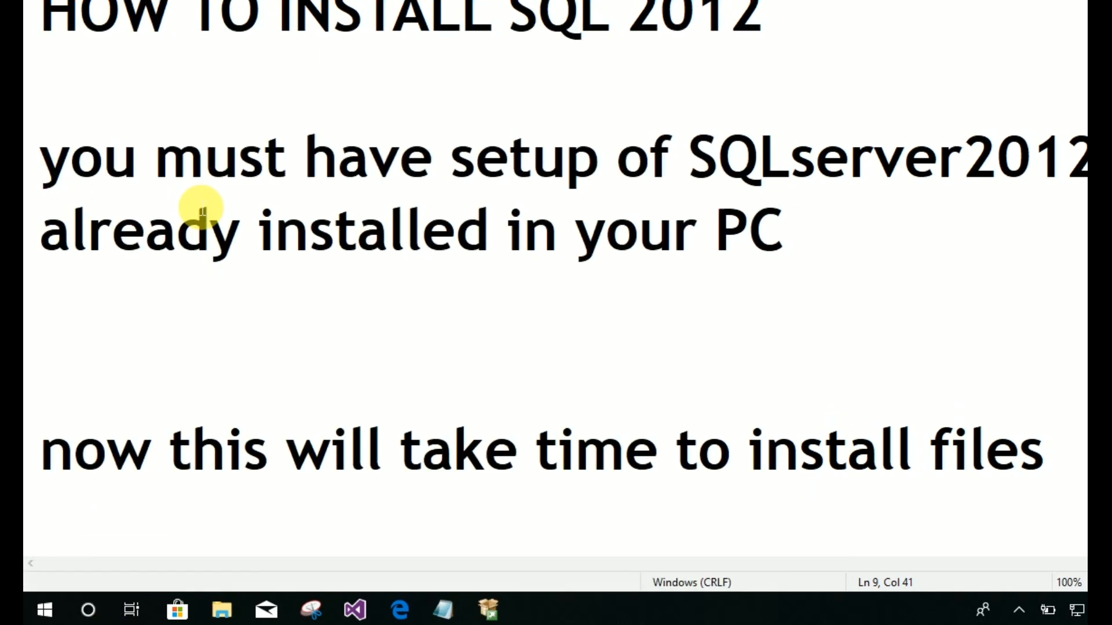